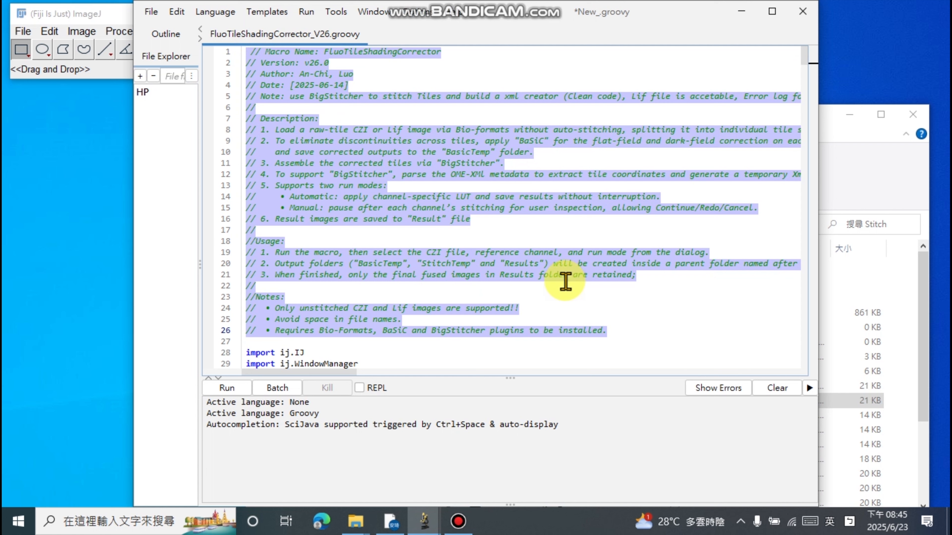
- Run the FluoTileShadingCorrector_V26.groovy script and choose 20250501_12-4-2_10X_2.czi from the DemoImage folder as its input file
click(404, 286)
click(238, 392)
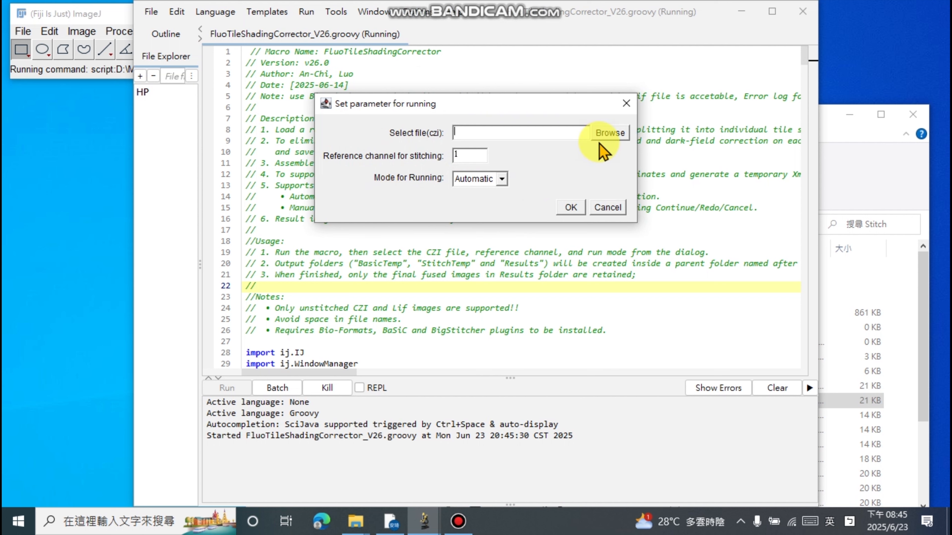
click(610, 136)
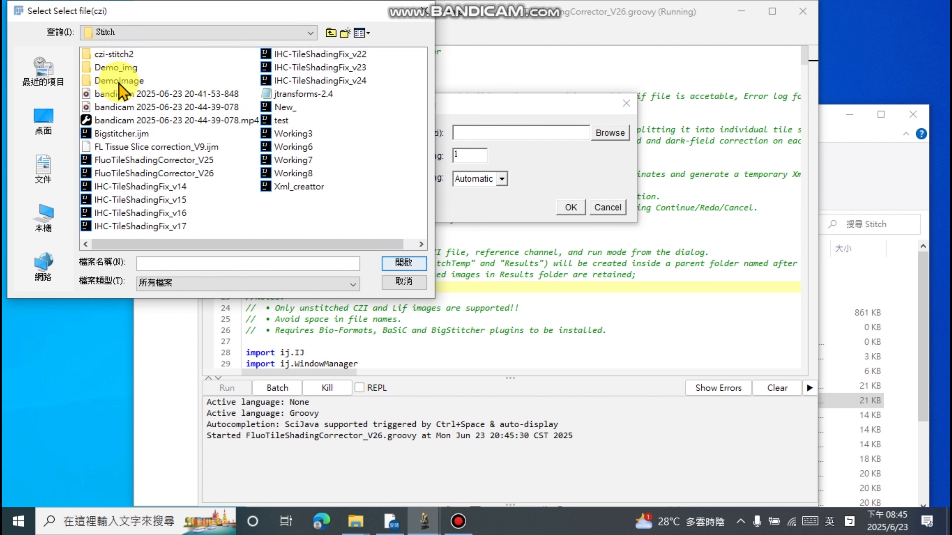
double_click(119, 81)
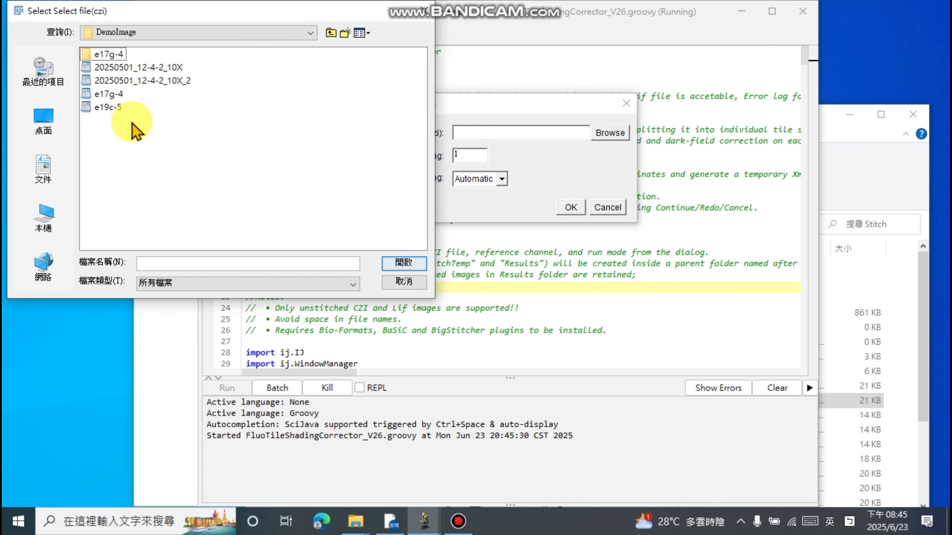
click(165, 86)
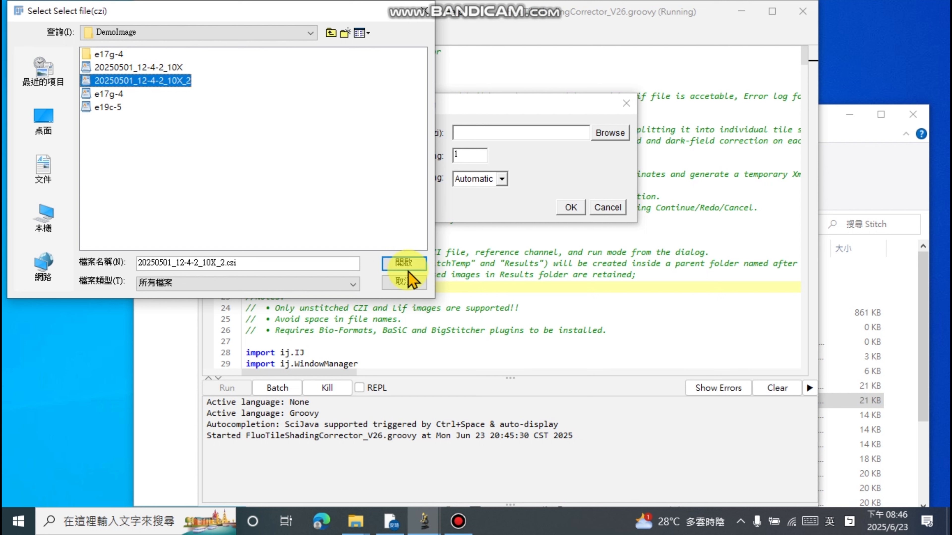
click(404, 263)
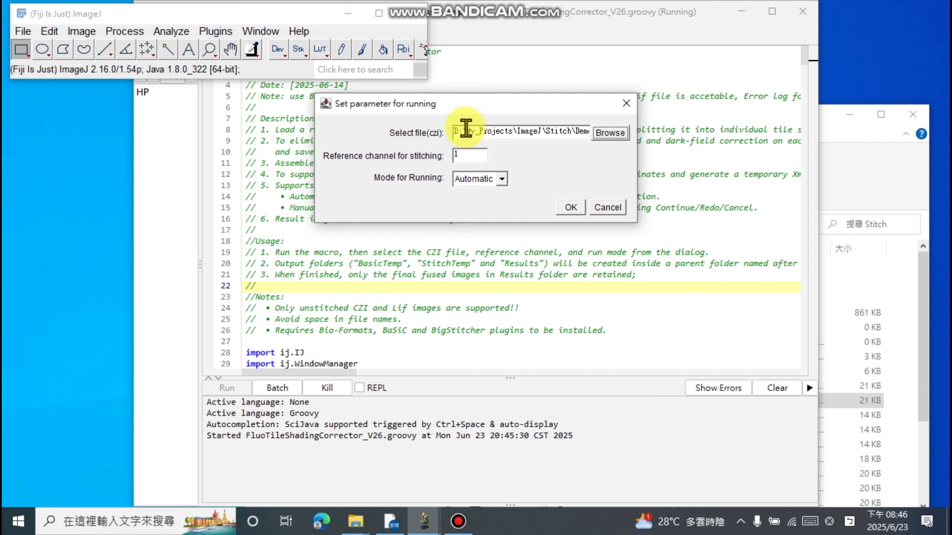
- Set the reference channel for stitching to 2 and the running mode to Manual, and start the processing
click(464, 157)
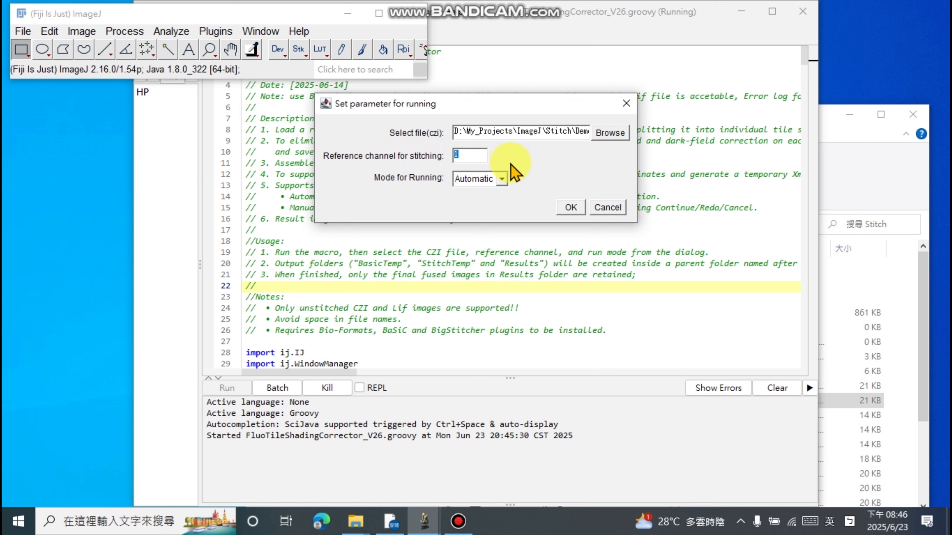
text(2)
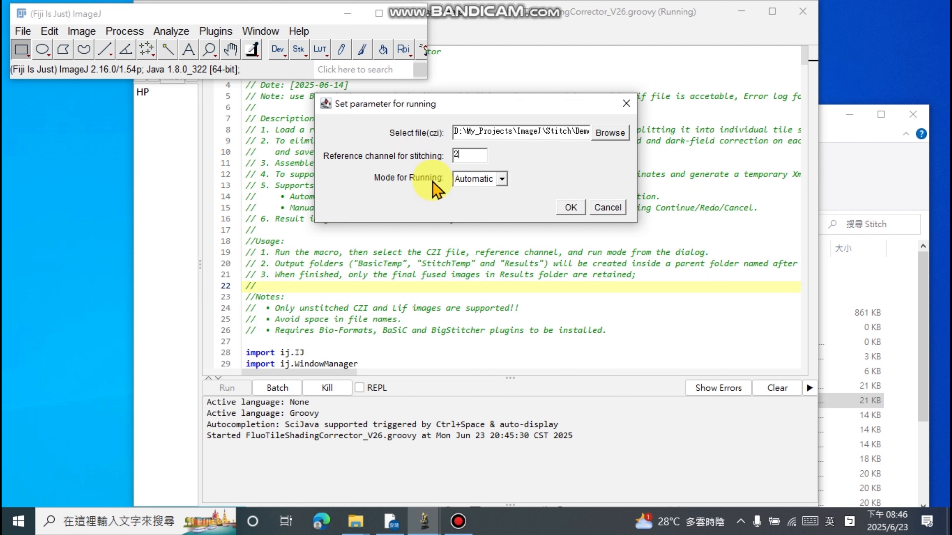
click(501, 179)
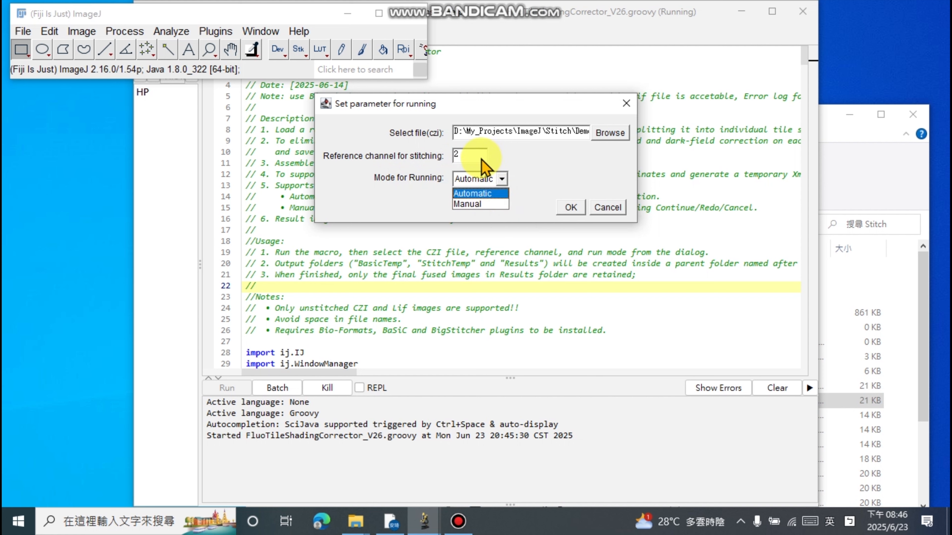
click(501, 204)
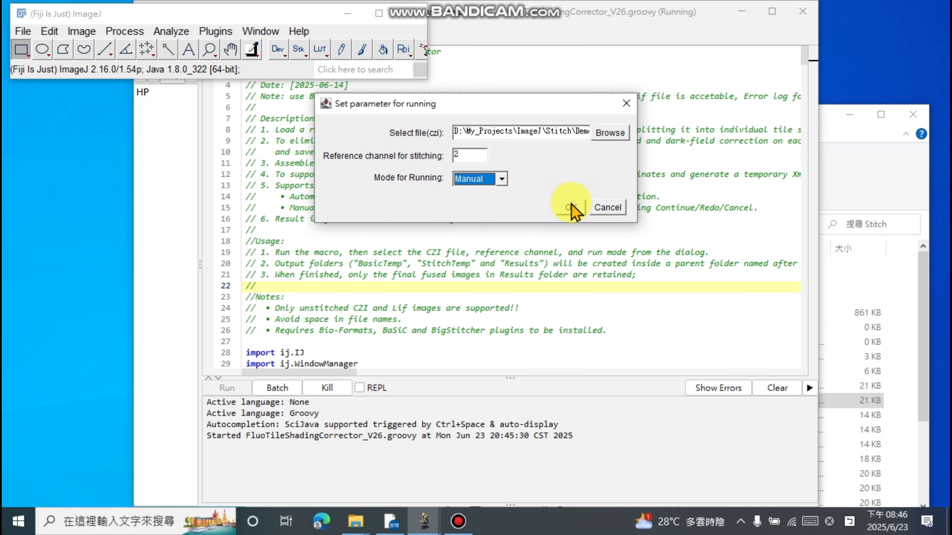
click(570, 207)
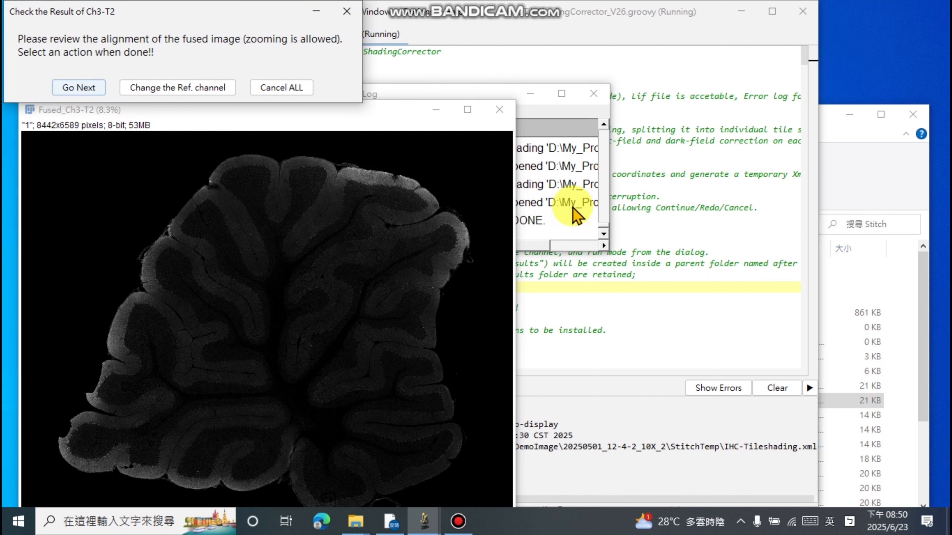
- Examine the tile alignment in several regions of the fused Ch3-T2 image at different magnifications
drag(404, 113, 616, 53)
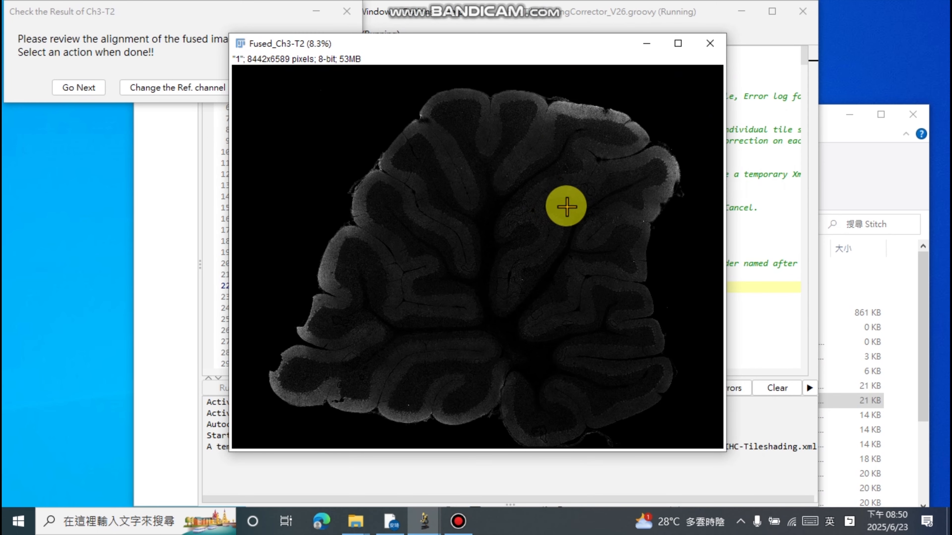
scroll(488, 210, up, 4)
scroll(545, 185, down, 2)
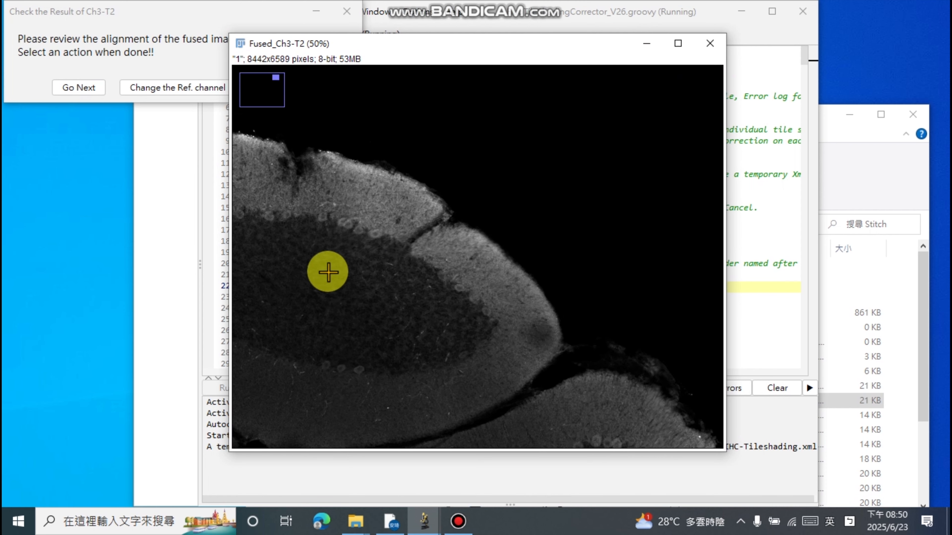
scroll(396, 259, down, 3)
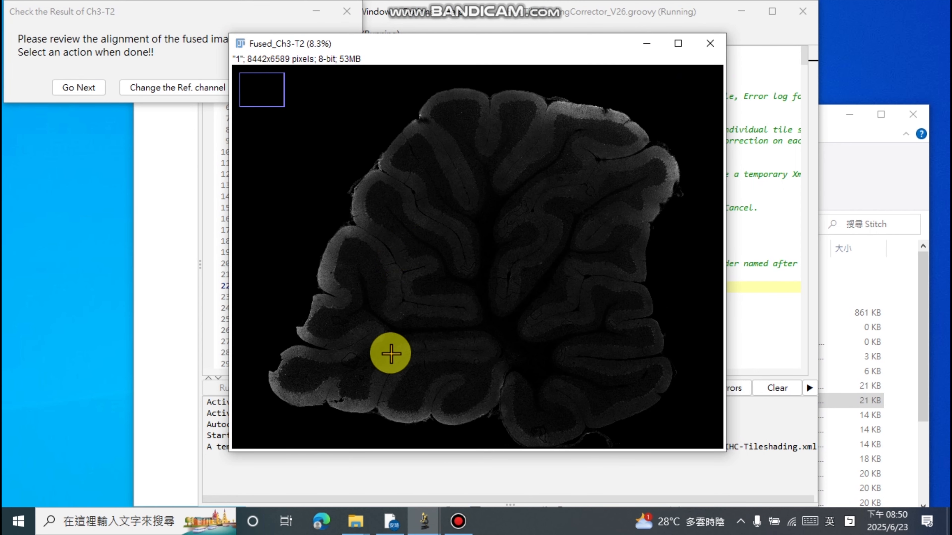
scroll(363, 387, up, 2)
scroll(533, 258, up, 3)
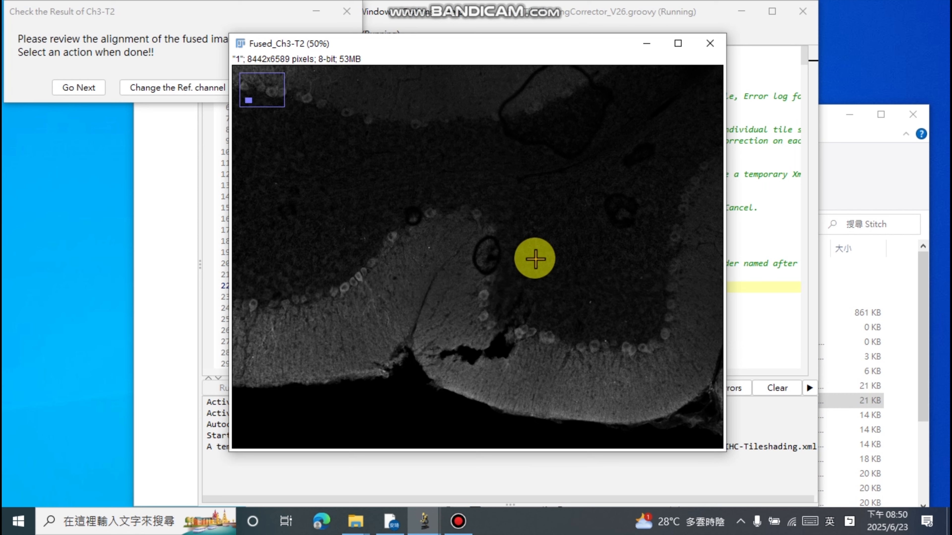
scroll(537, 257, down, 5)
scroll(639, 319, up, 2)
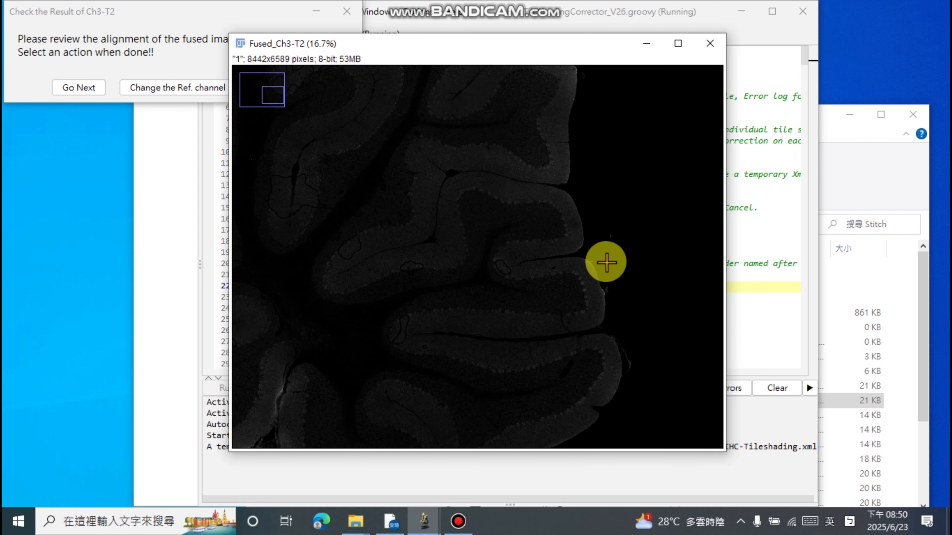
- Brighten the fused Ch3-T2 image by lowering its display maximum in Brightness/Contrast, and review the whole section
drag(511, 44, 672, 71)
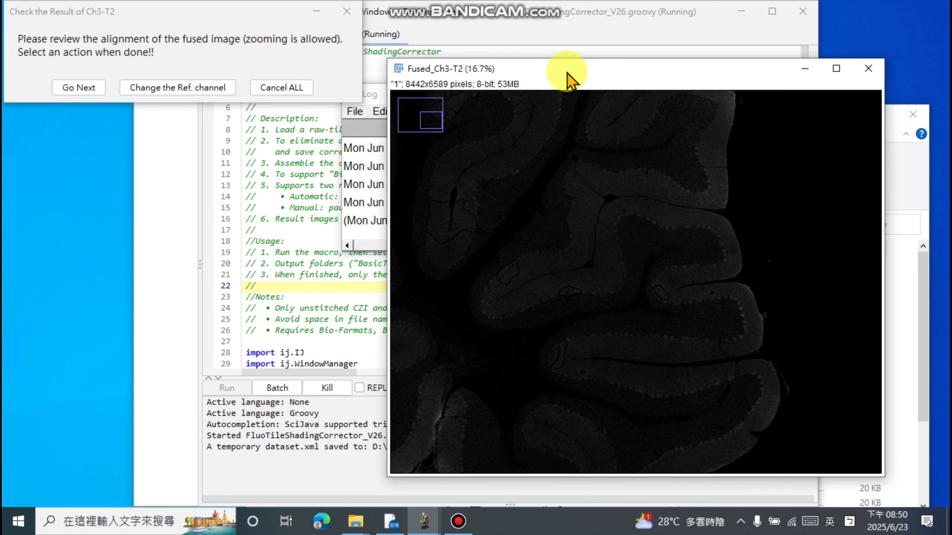
mouse_move(425, 517)
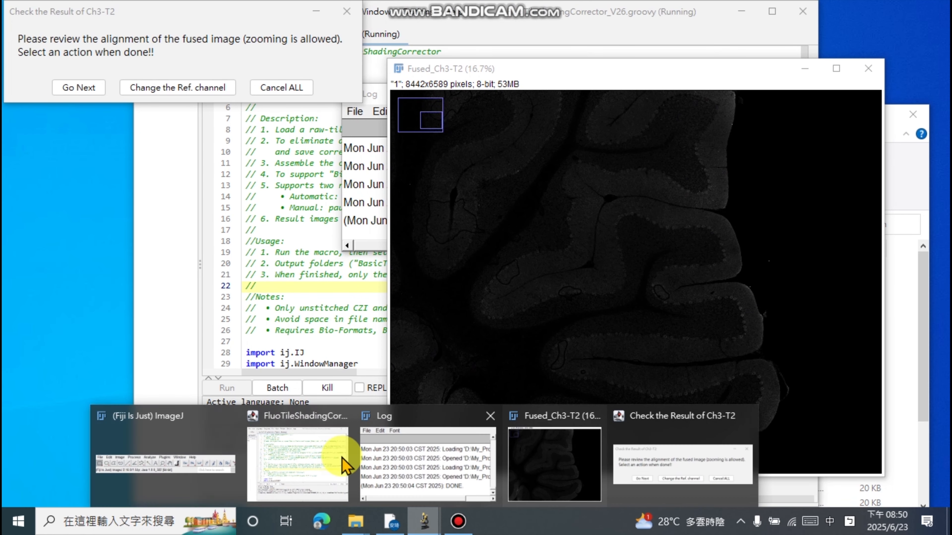
click(170, 425)
click(81, 32)
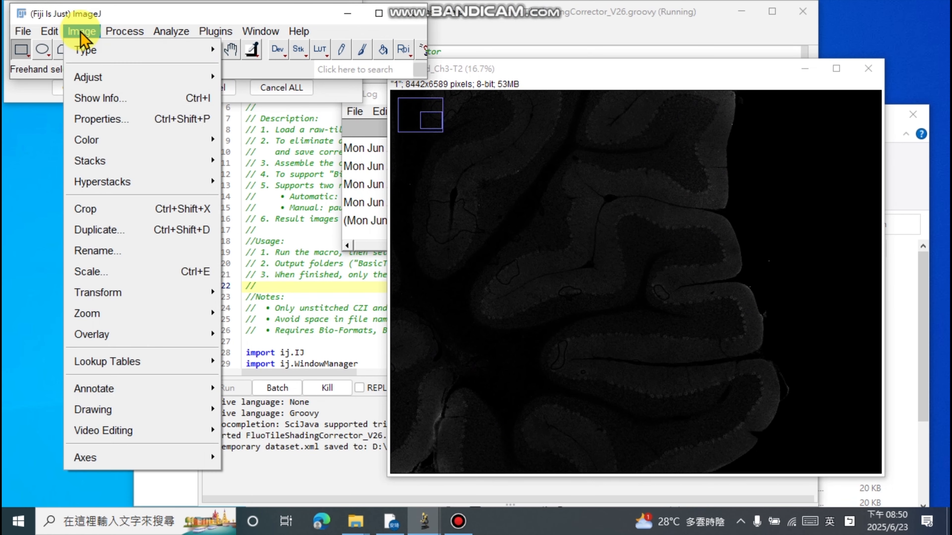
mouse_move(109, 77)
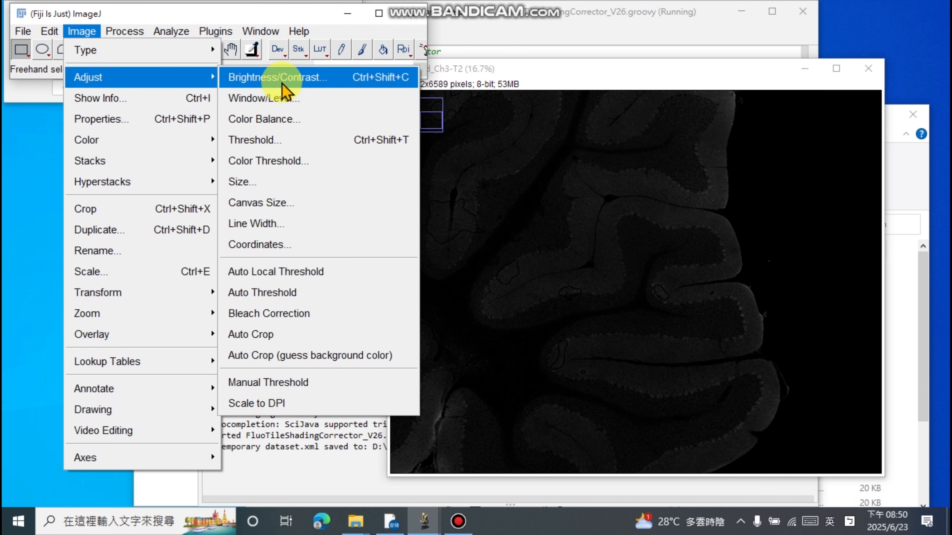
click(277, 78)
drag(718, 294, 680, 295)
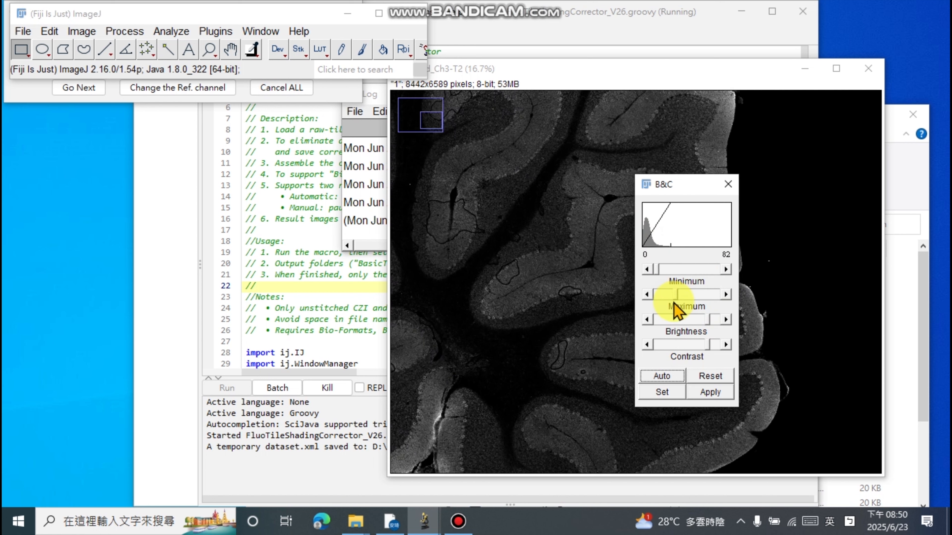
drag(674, 184, 230, 209)
scroll(648, 236, down, 2)
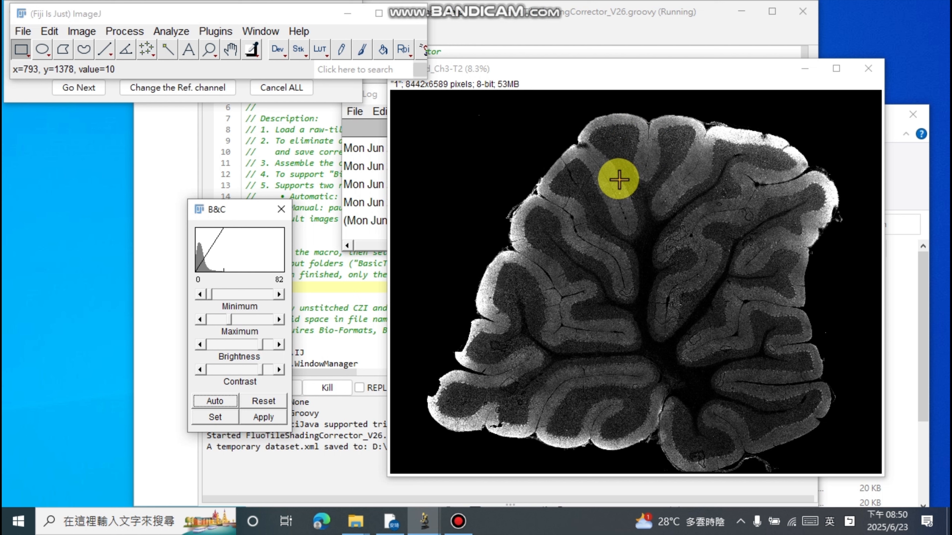
- Change the reference channel to 3 and rerun the stitching
click(338, 98)
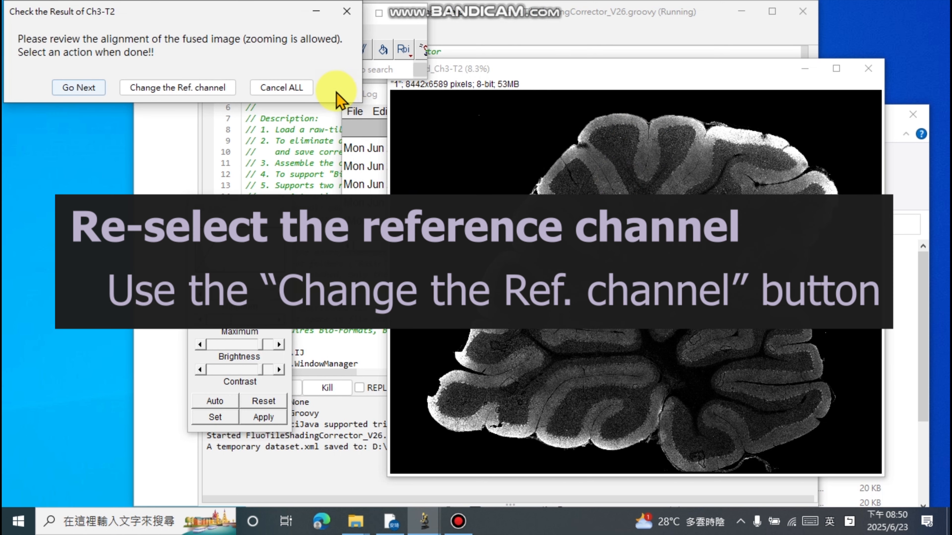
click(185, 97)
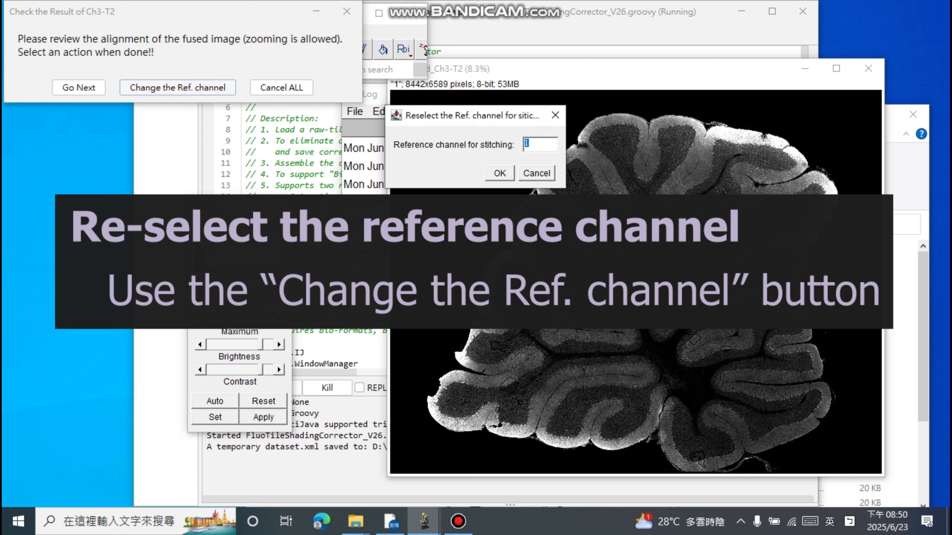
text(3)
click(498, 173)
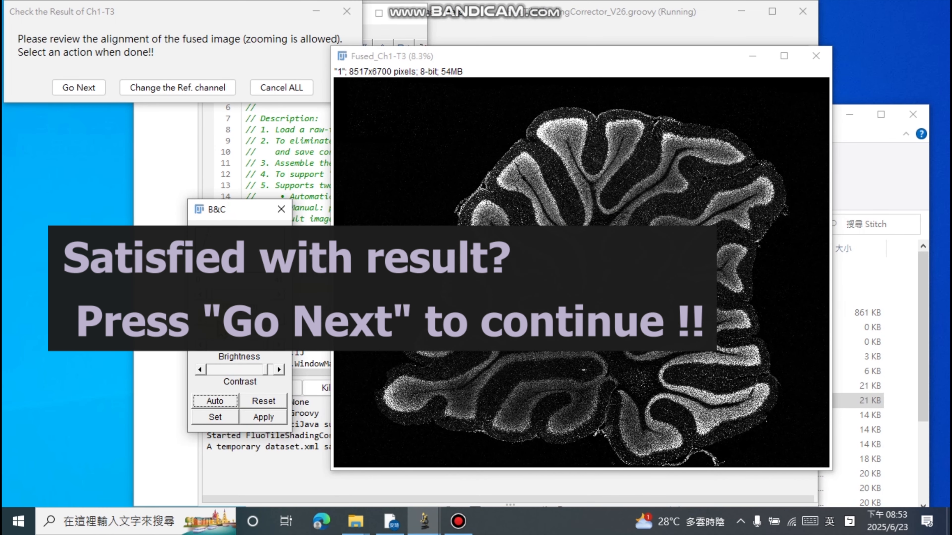
- Accept the fused results for Ch1-T3, Ch3-T2 and Ch2_GaAsP-T1 in turn, and finish the processing
click(78, 88)
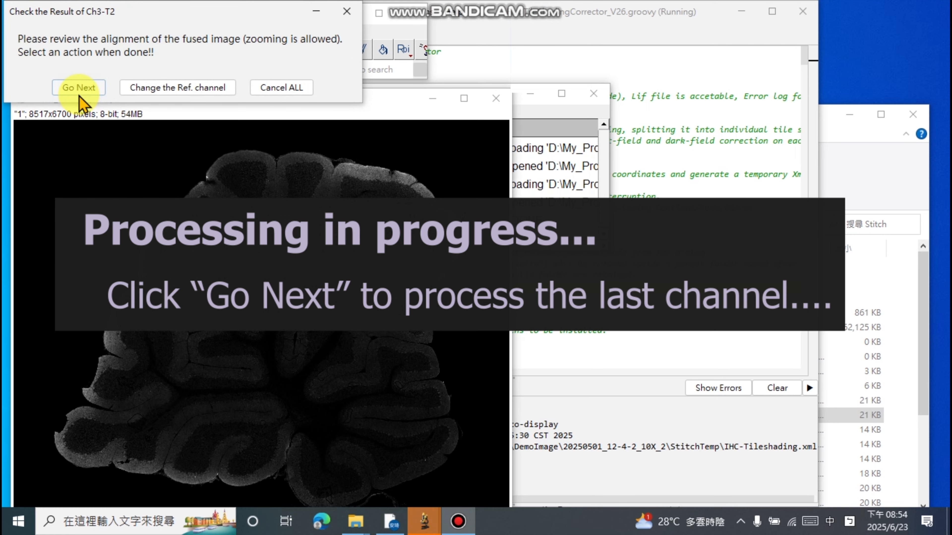
click(80, 94)
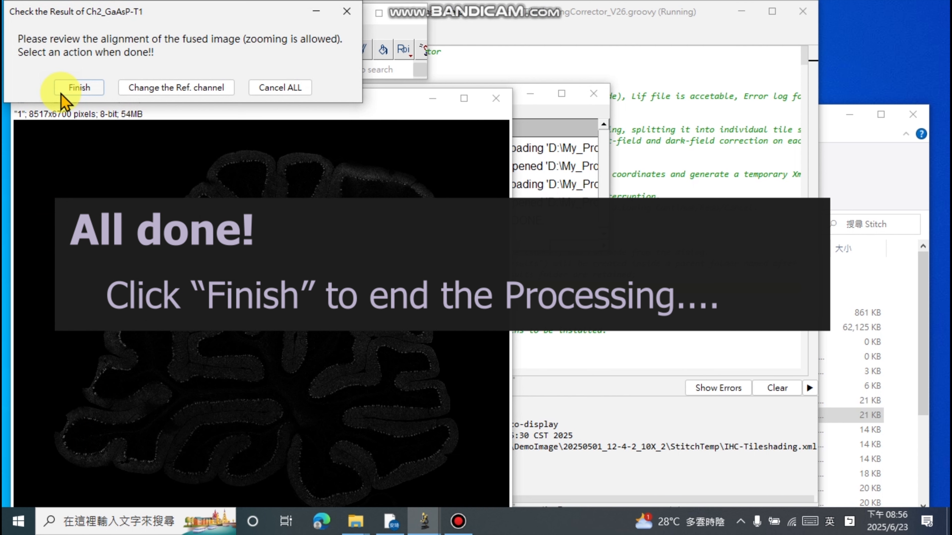
click(85, 90)
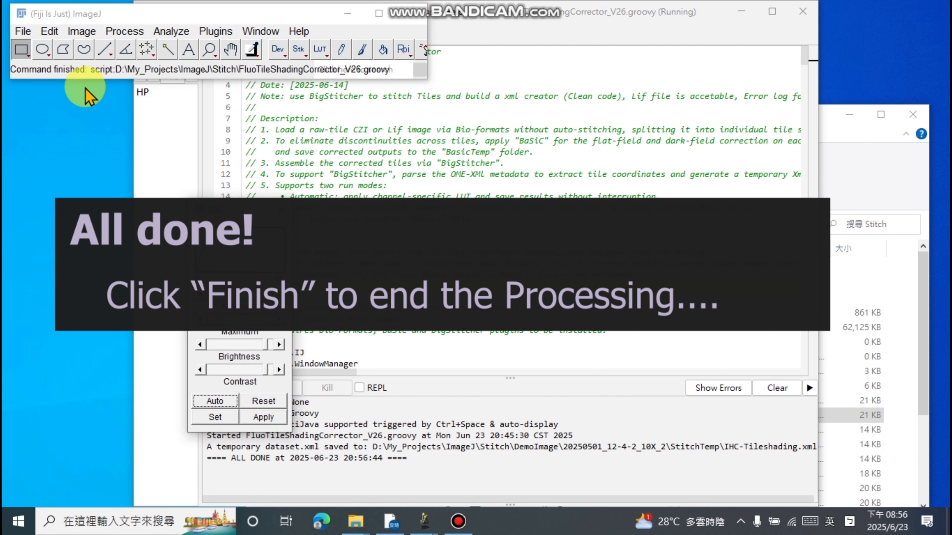
- Move the B&C window off the script editor and highlight the completion line in the console output
drag(252, 211, 162, 181)
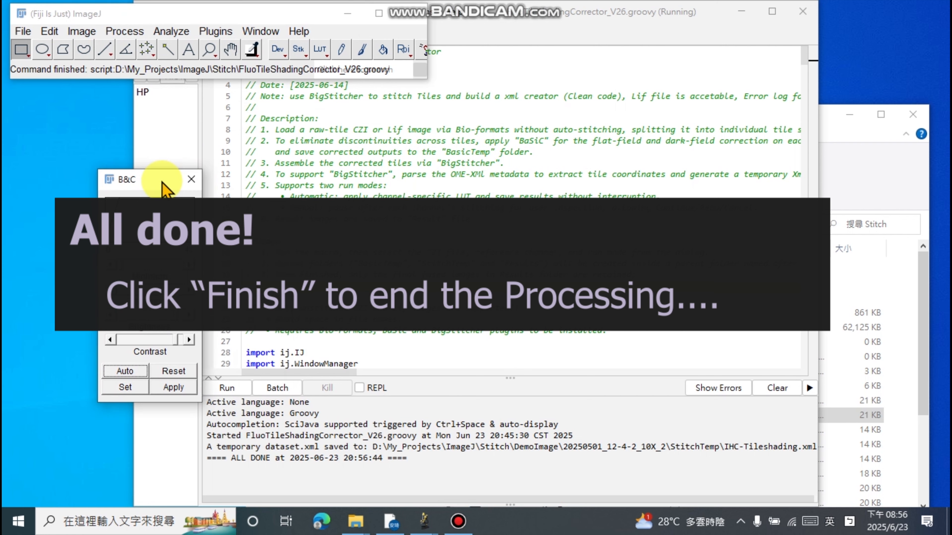
click(417, 463)
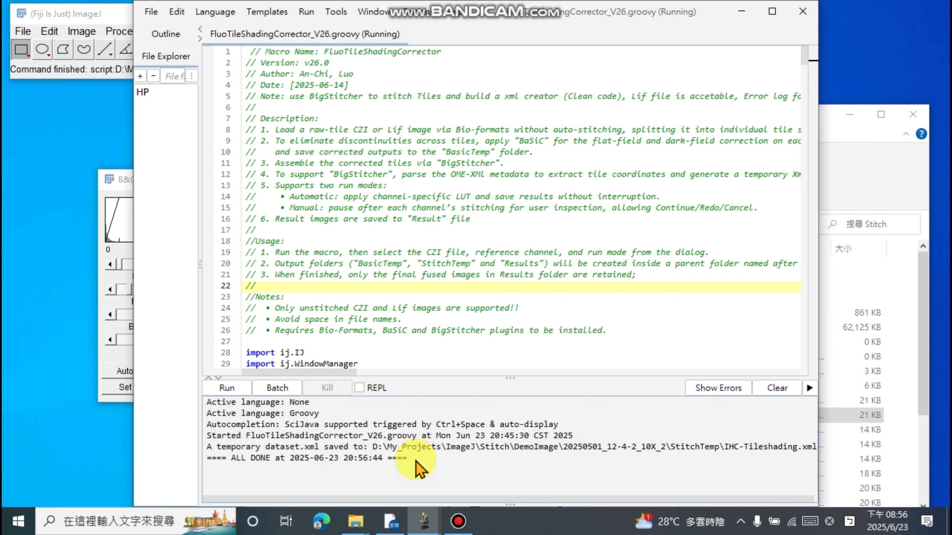
drag(415, 462, 205, 465)
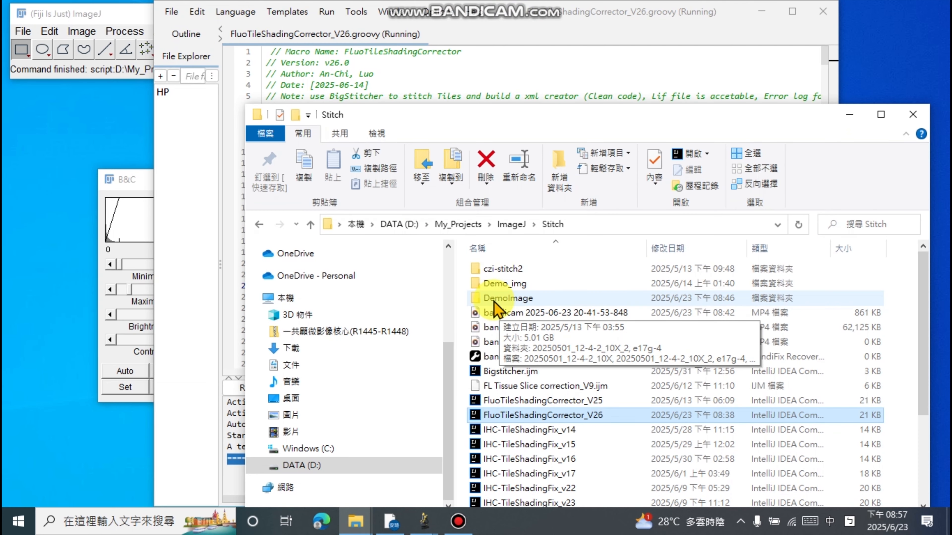
- In File Explorer, open the Results folder under DemoImage\20250501_12-4-2_10X_2, load all three fused channel images into Fiji and spread out their windows
double_click(494, 302)
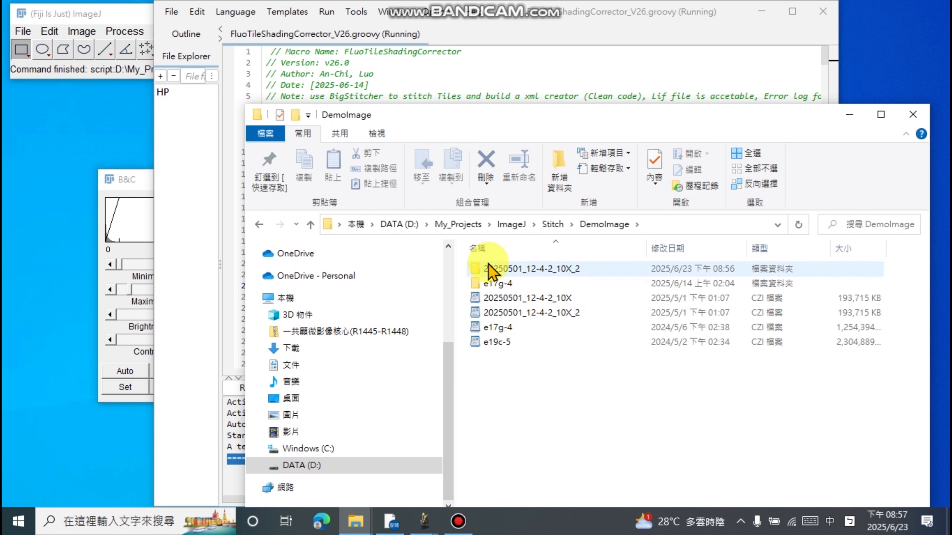
double_click(516, 272)
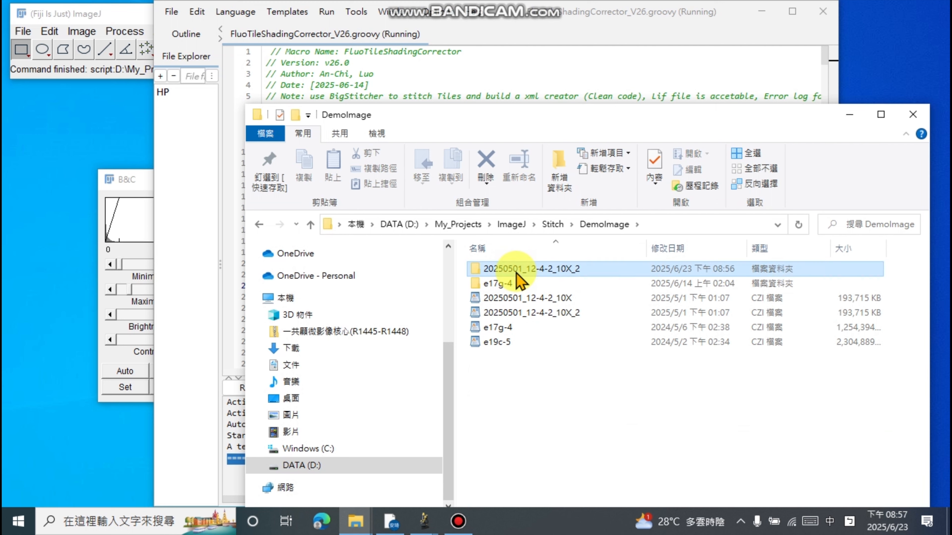
double_click(515, 273)
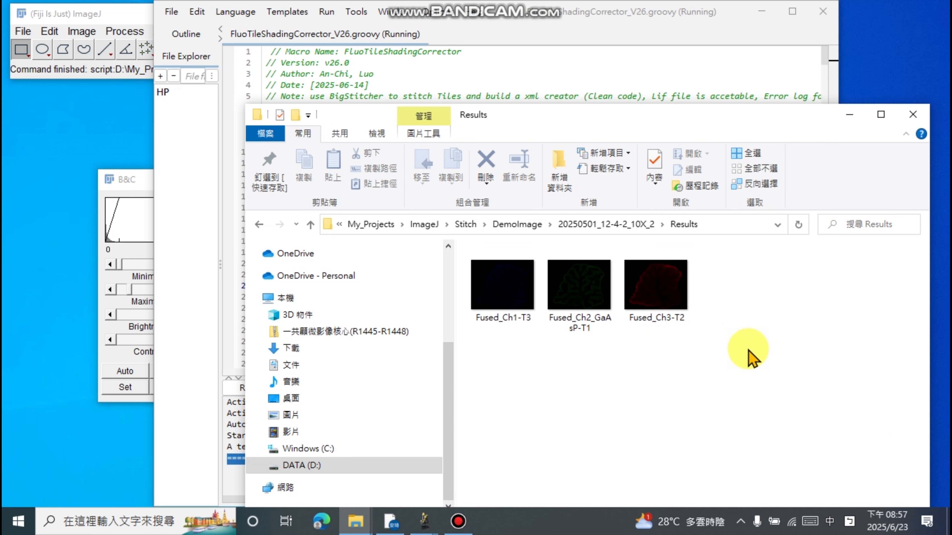
drag(748, 349, 104, 49)
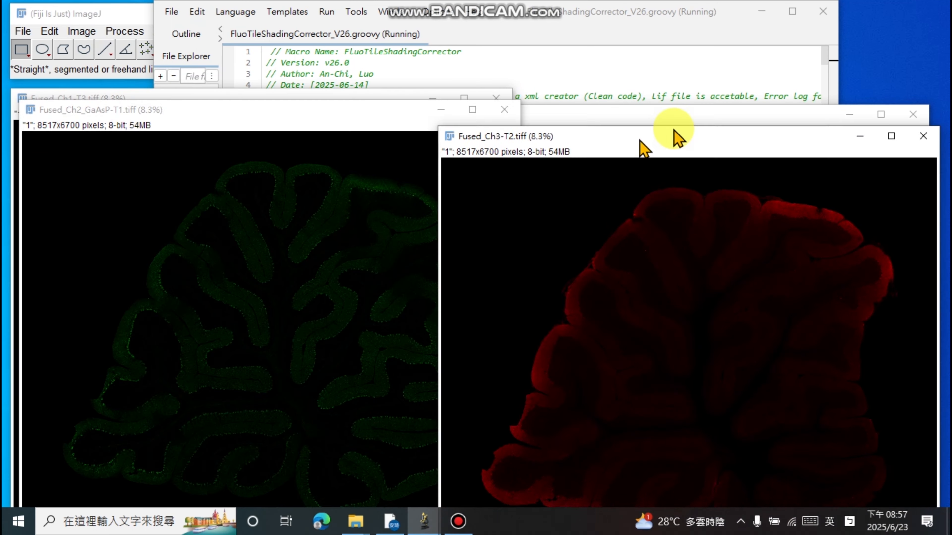
drag(294, 108, 586, 114)
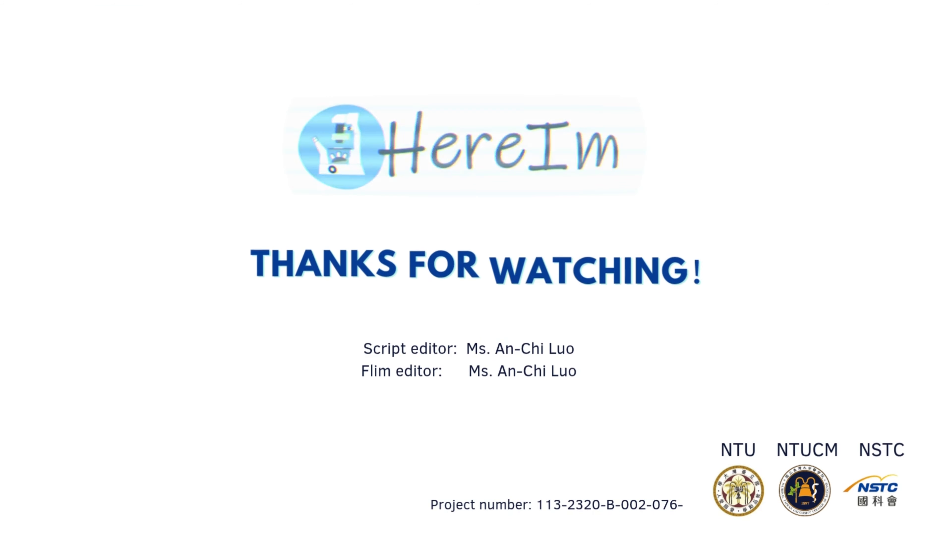